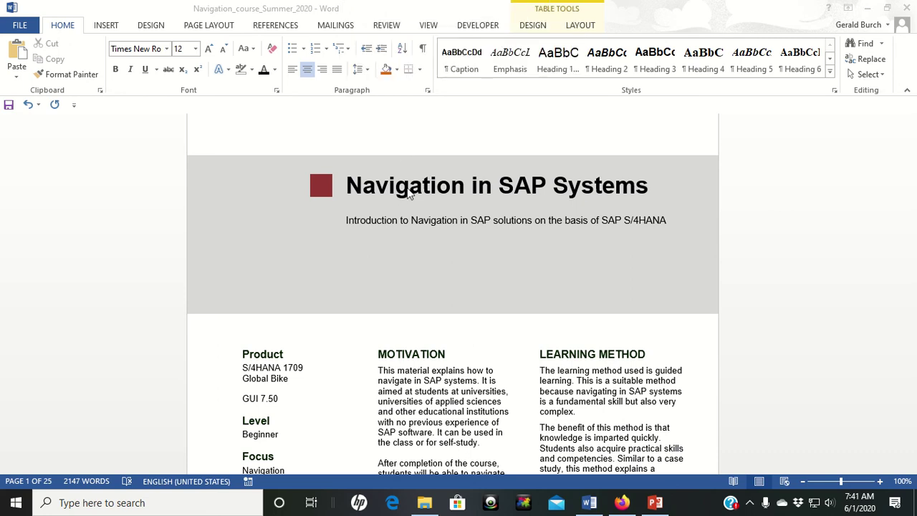
Examine the course document's cover page and the Step 1: Logging On instructions, including the logon URL and annotated logon screen
{"action": "scroll", "coordinate": [409, 193], "scroll_direction": "down", "scroll_amount": 5}
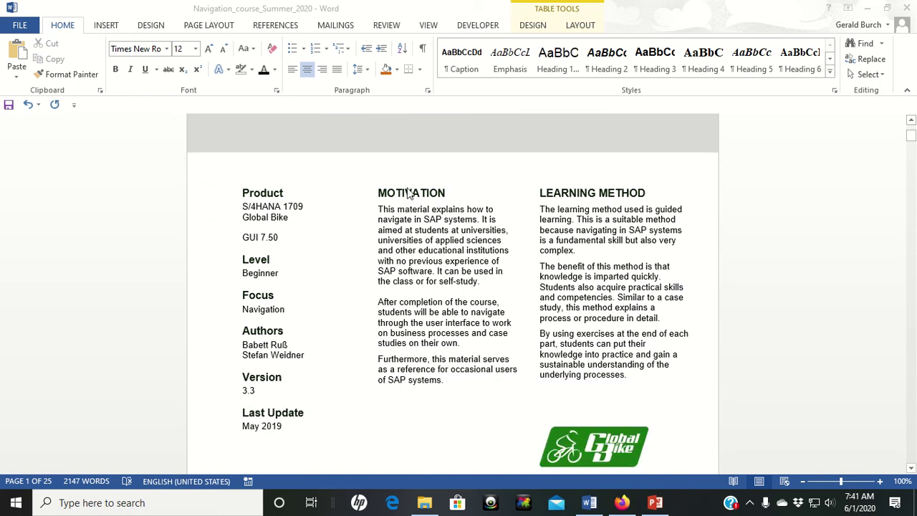
{"action": "scroll", "coordinate": [408, 194], "scroll_direction": "down", "scroll_amount": 8}
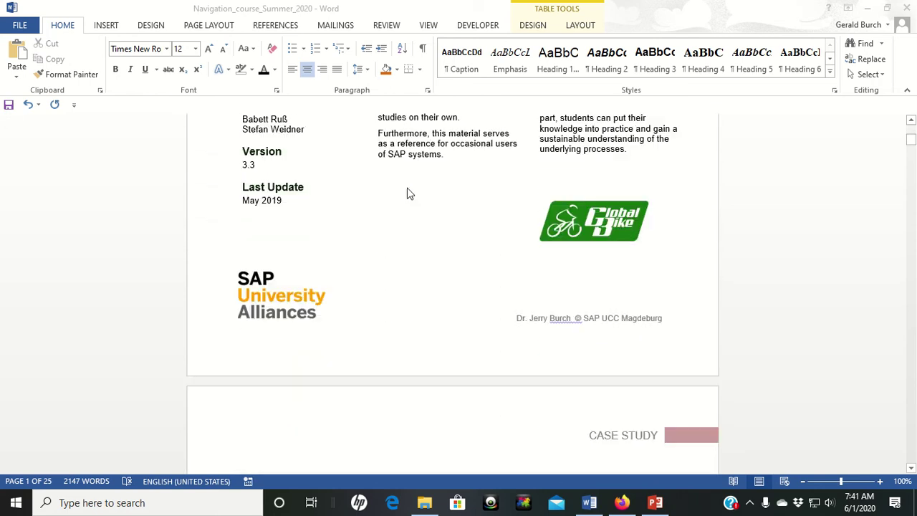
{"action": "scroll", "coordinate": [408, 193], "scroll_direction": "down", "scroll_amount": 5}
{"action": "scroll", "coordinate": [409, 193], "scroll_direction": "down", "scroll_amount": 3}
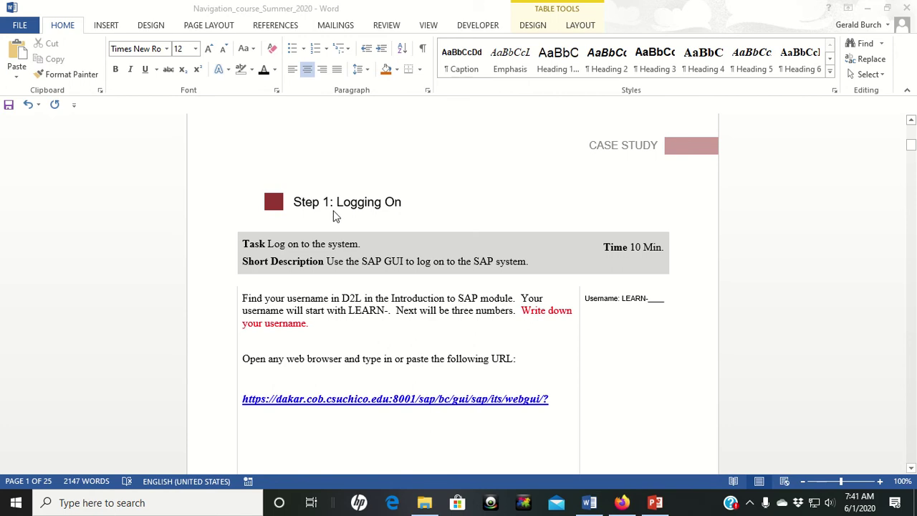
{"action": "scroll", "coordinate": [399, 227], "scroll_direction": "down", "scroll_amount": 1}
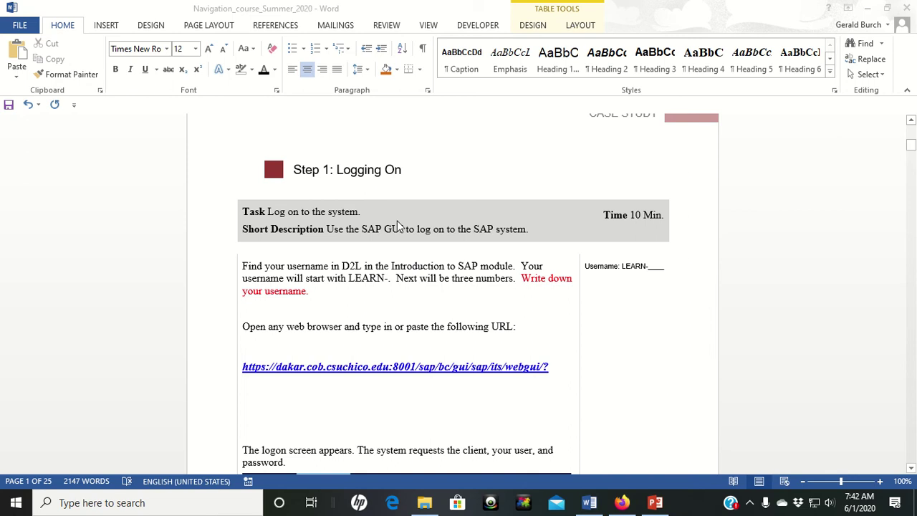
{"action": "scroll", "coordinate": [399, 226], "scroll_direction": "down", "scroll_amount": 2}
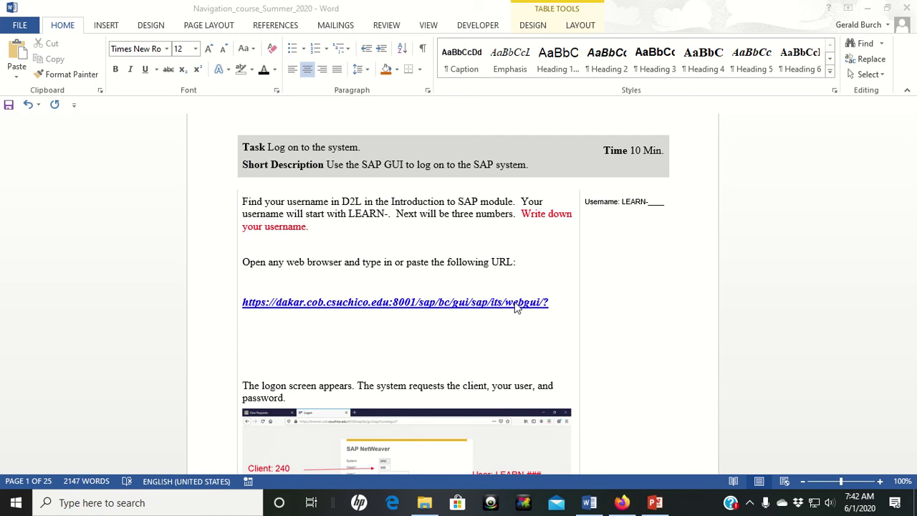
{"action": "scroll", "coordinate": [514, 305], "scroll_direction": "down", "scroll_amount": 5}
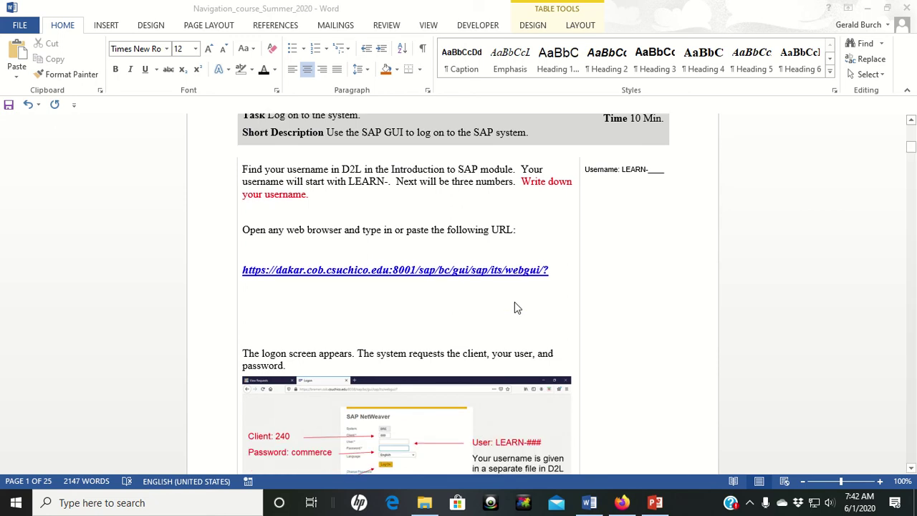
{"action": "scroll", "coordinate": [514, 306], "scroll_direction": "down", "scroll_amount": 1}
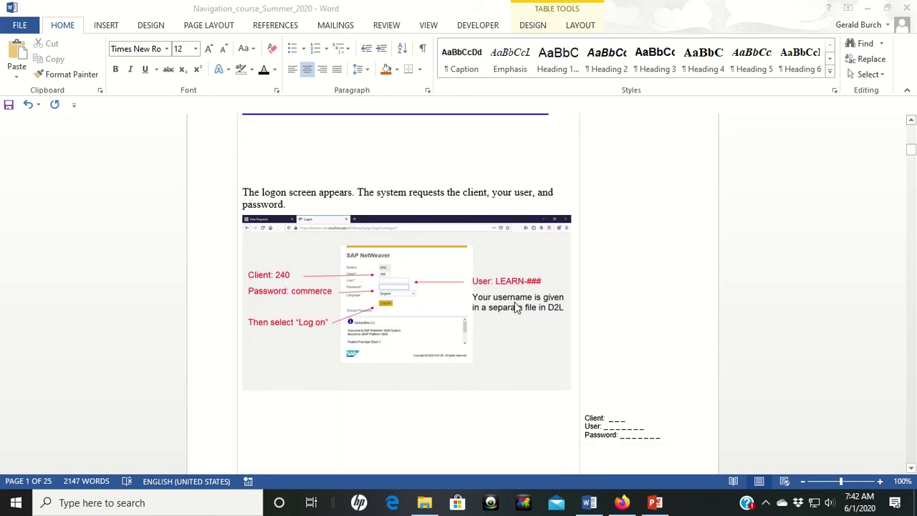
{"action": "scroll", "coordinate": [515, 306], "scroll_direction": "down", "scroll_amount": 1}
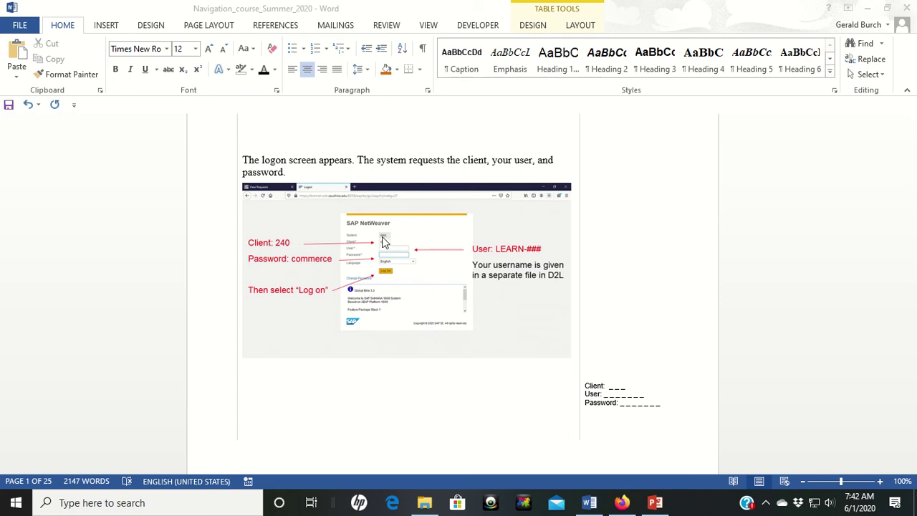
{"action": "scroll", "coordinate": [382, 243], "scroll_direction": "up", "scroll_amount": 4}
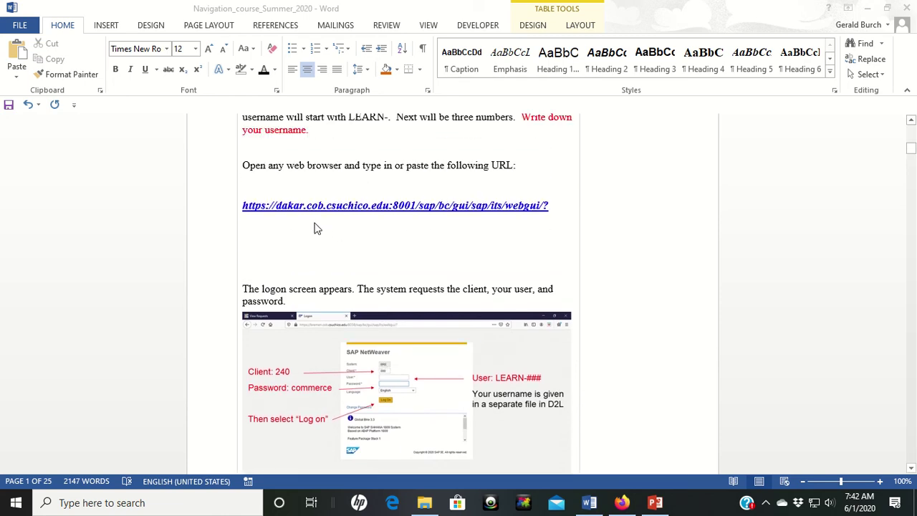
{"action": "scroll", "coordinate": [319, 234], "scroll_direction": "down", "scroll_amount": 1}
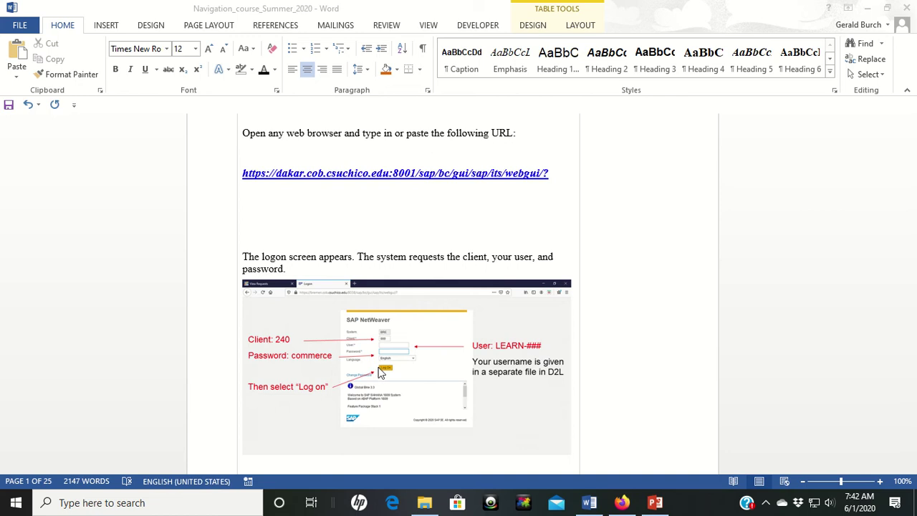
Read the document's definition of a client, the initial password change instructions and the start of Step 2: Initial Screen
{"action": "scroll", "coordinate": [442, 381], "scroll_direction": "down", "scroll_amount": 6}
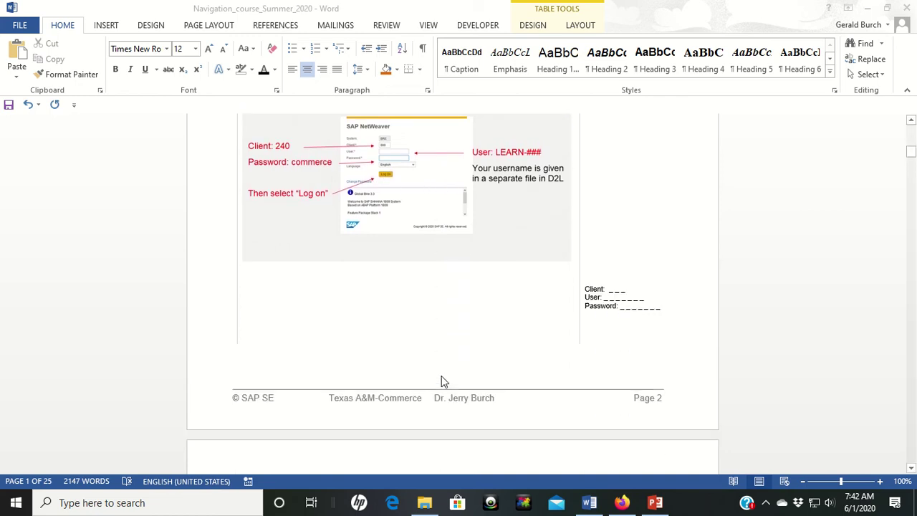
{"action": "scroll", "coordinate": [443, 381], "scroll_direction": "down", "scroll_amount": 10}
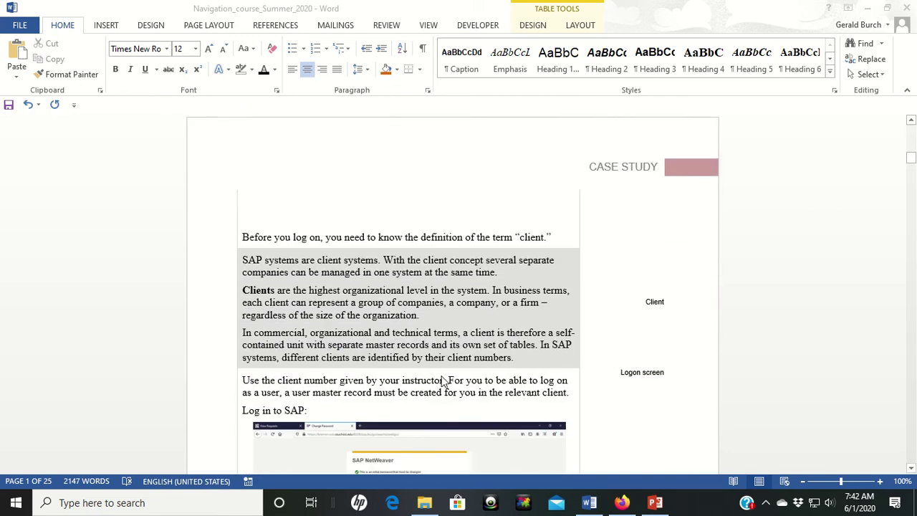
{"action": "scroll", "coordinate": [442, 381], "scroll_direction": "down", "scroll_amount": 3}
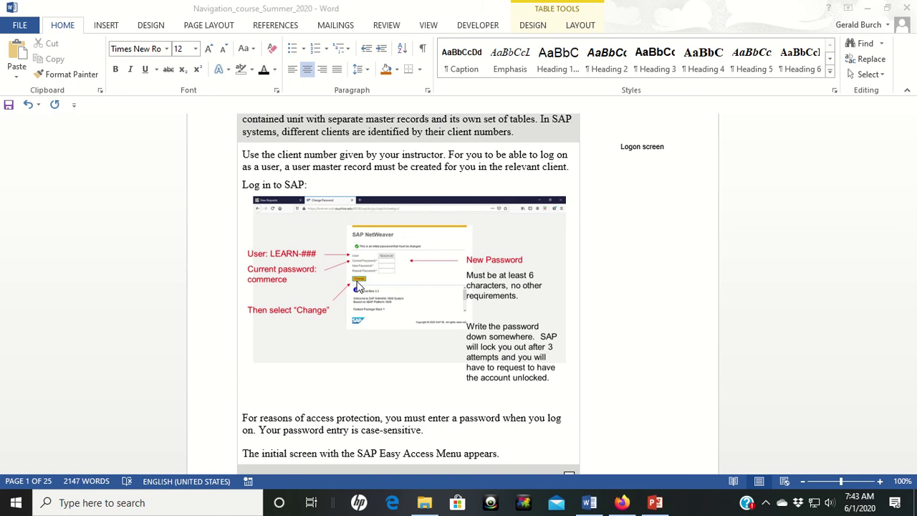
{"action": "scroll", "coordinate": [357, 286], "scroll_direction": "down", "scroll_amount": 5}
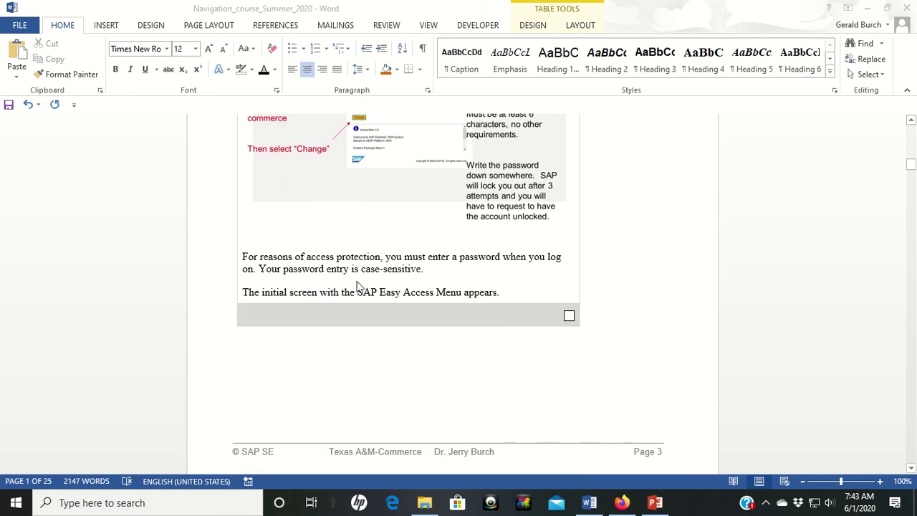
{"action": "scroll", "coordinate": [357, 285], "scroll_direction": "down", "scroll_amount": 9}
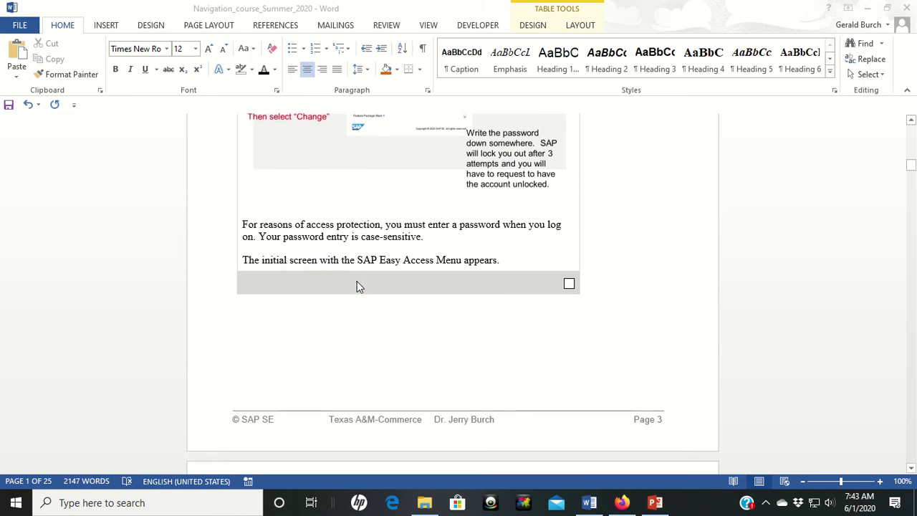
{"action": "scroll", "coordinate": [358, 285], "scroll_direction": "down", "scroll_amount": 4}
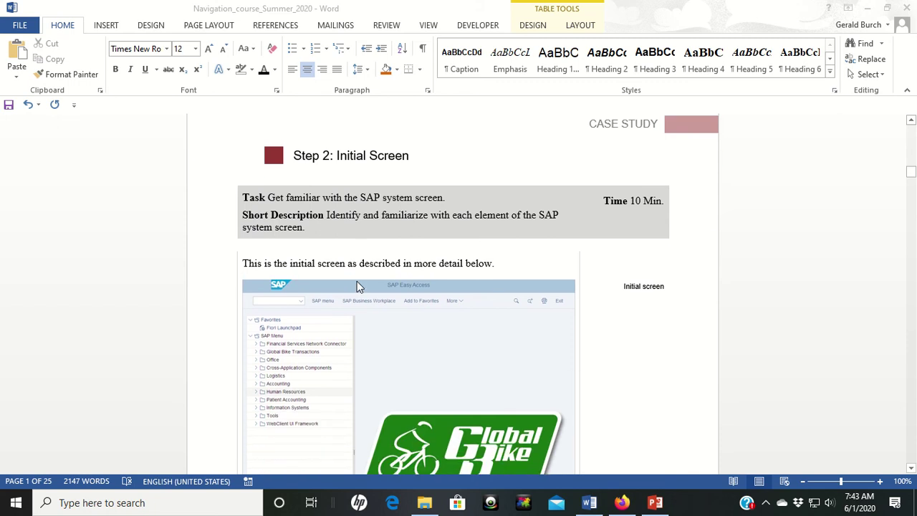
{"action": "scroll", "coordinate": [357, 285], "scroll_direction": "down", "scroll_amount": 1}
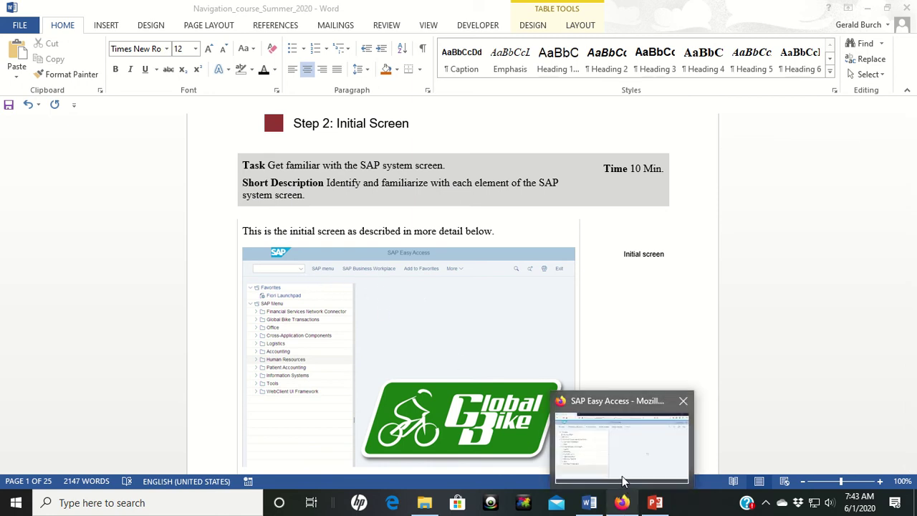
Switch to the SAP Easy Access session in Firefox, enable Show OK Code Field in the GUI settings, save, and place the cursor in that field
{"action": "left_click", "coordinate": [623, 481]}
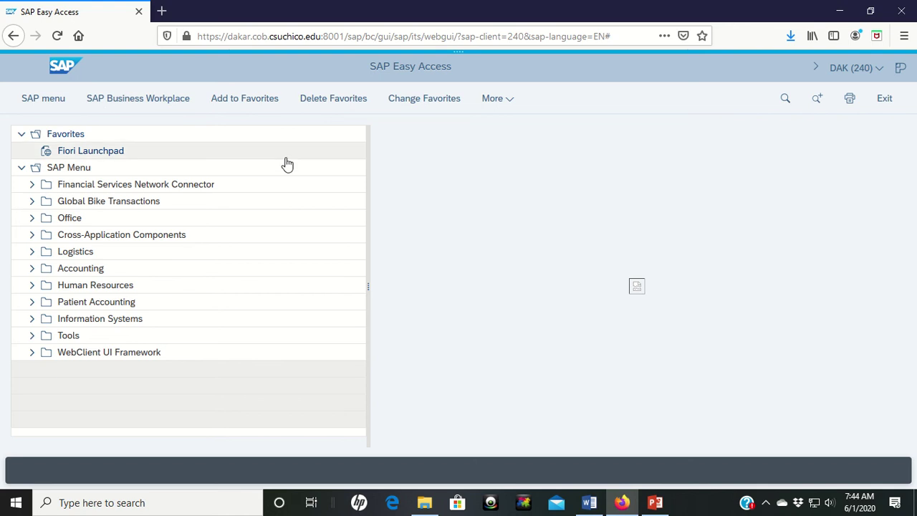
{"action": "left_click", "coordinate": [494, 99]}
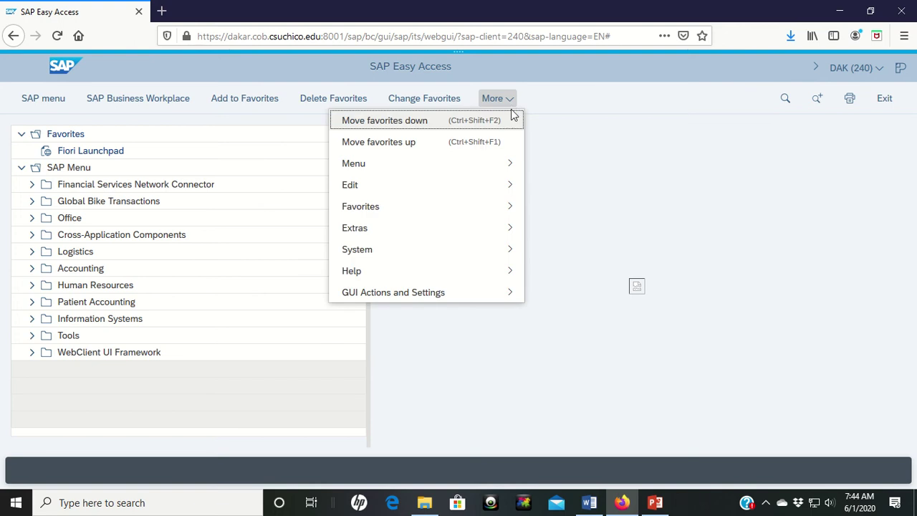
{"action": "mouse_move", "coordinate": [458, 297]}
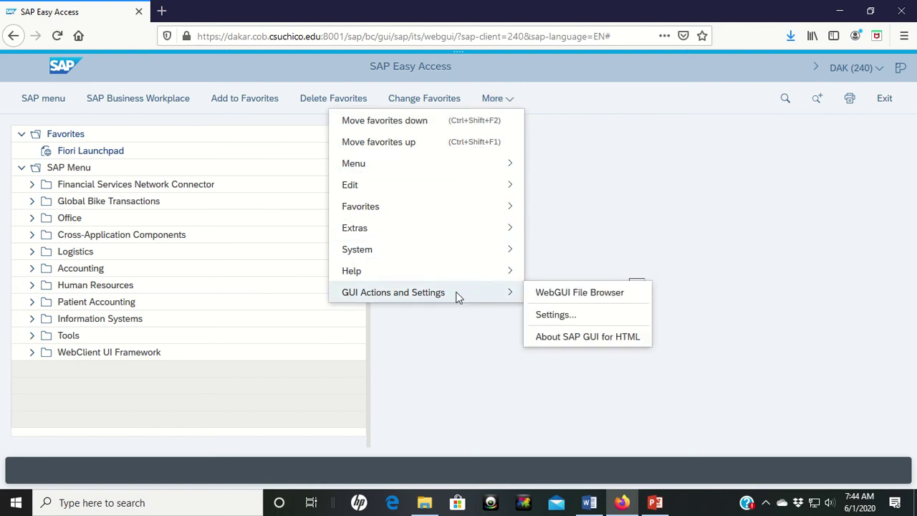
{"action": "left_click", "coordinate": [547, 316]}
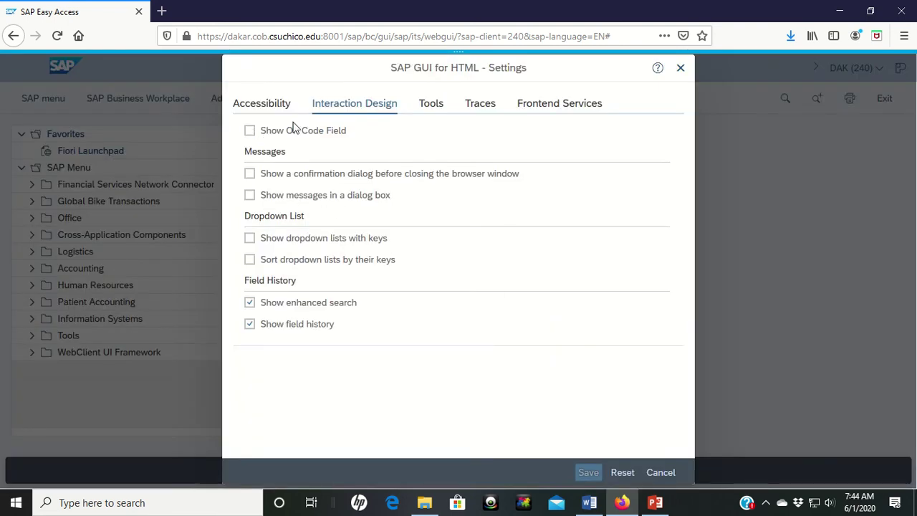
{"action": "left_click", "coordinate": [249, 133]}
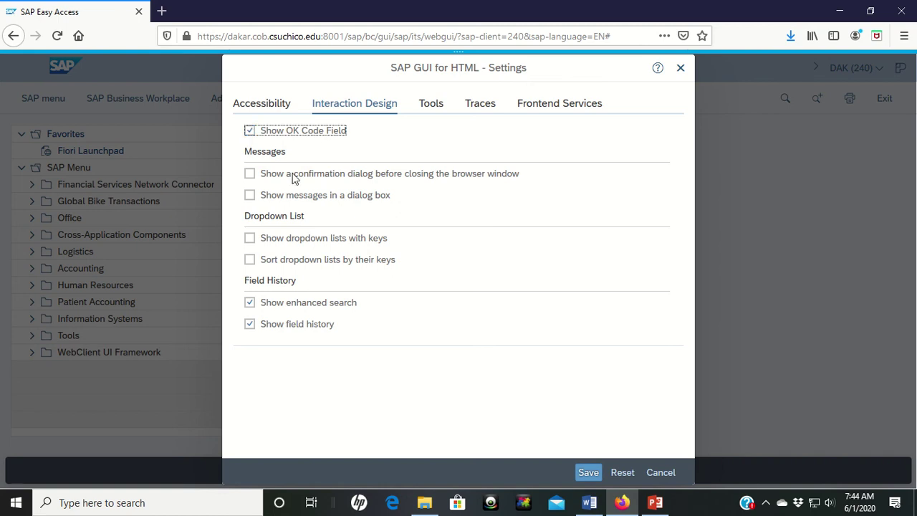
{"action": "left_click", "coordinate": [587, 473]}
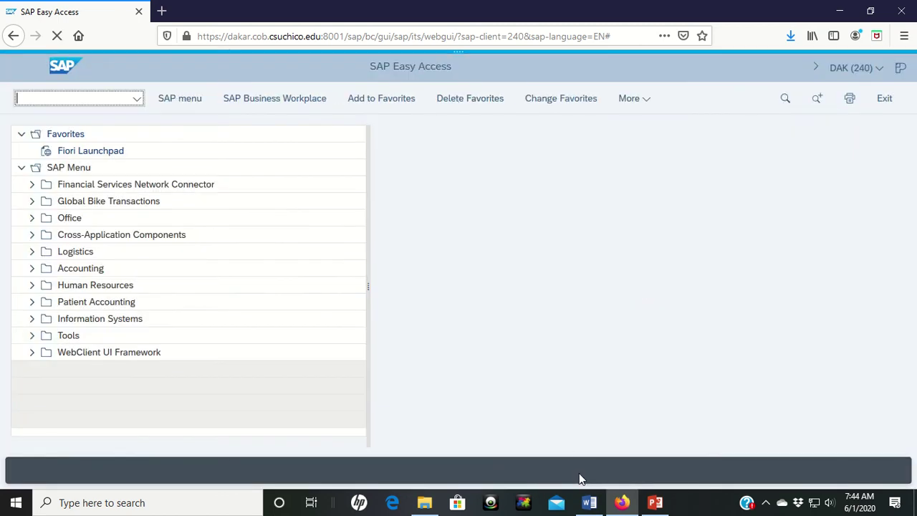
{"action": "left_click", "coordinate": [116, 101]}
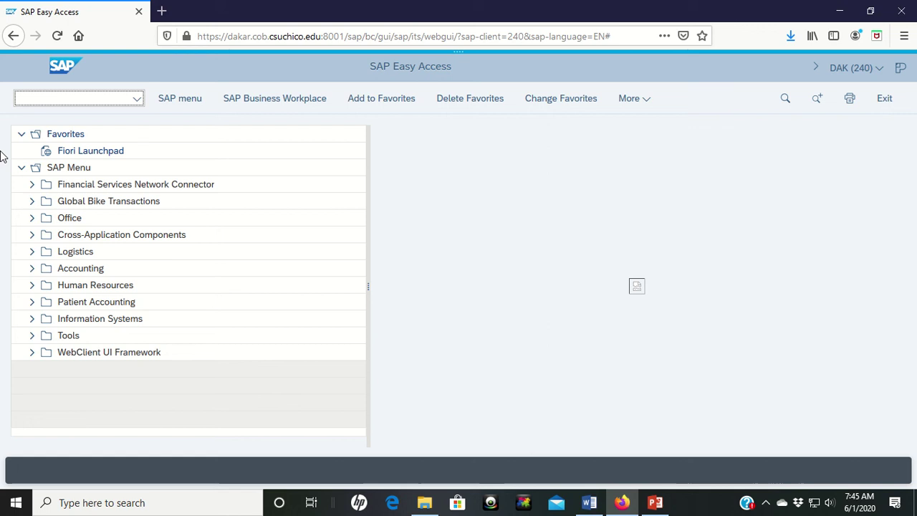
Expand the SAP Menu tree through Logistics, Materials Management and Material Master to the contents of the Material folder
{"action": "left_click", "coordinate": [33, 252]}
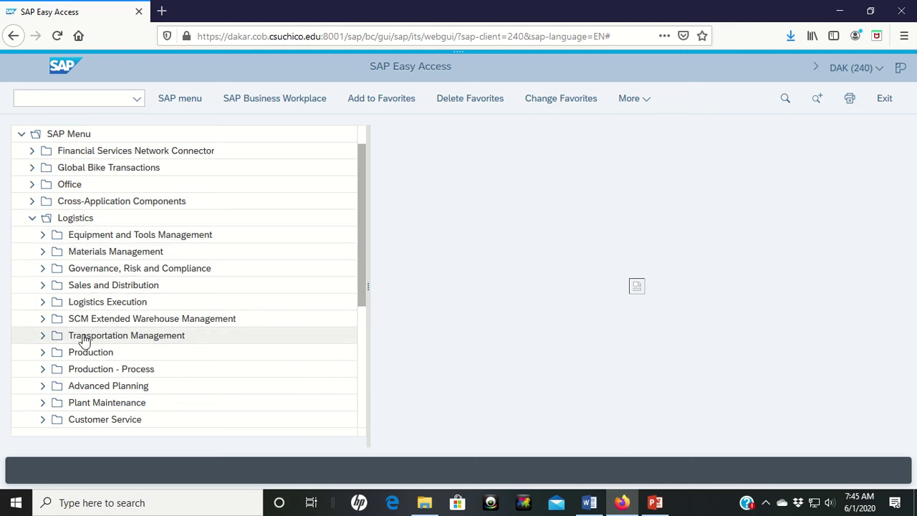
{"action": "left_click", "coordinate": [43, 253]}
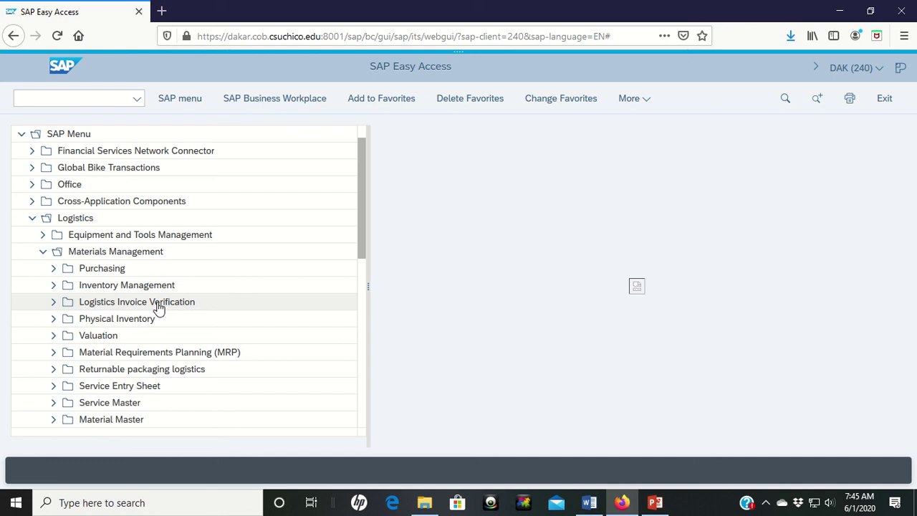
{"action": "scroll", "coordinate": [159, 307], "scroll_direction": "down", "scroll_amount": 1}
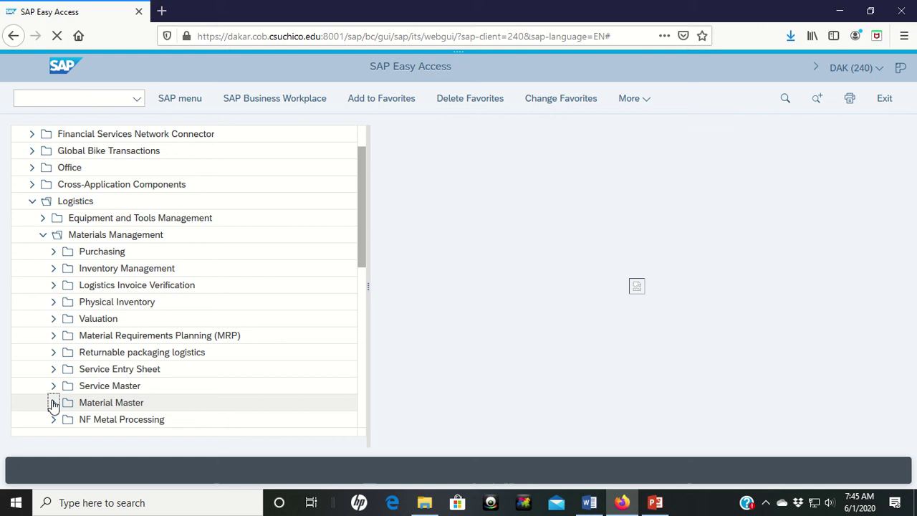
{"action": "left_click", "coordinate": [54, 405]}
{"action": "scroll", "coordinate": [231, 364], "scroll_direction": "down", "scroll_amount": 3}
{"action": "scroll", "coordinate": [231, 364], "scroll_direction": "down", "scroll_amount": 4}
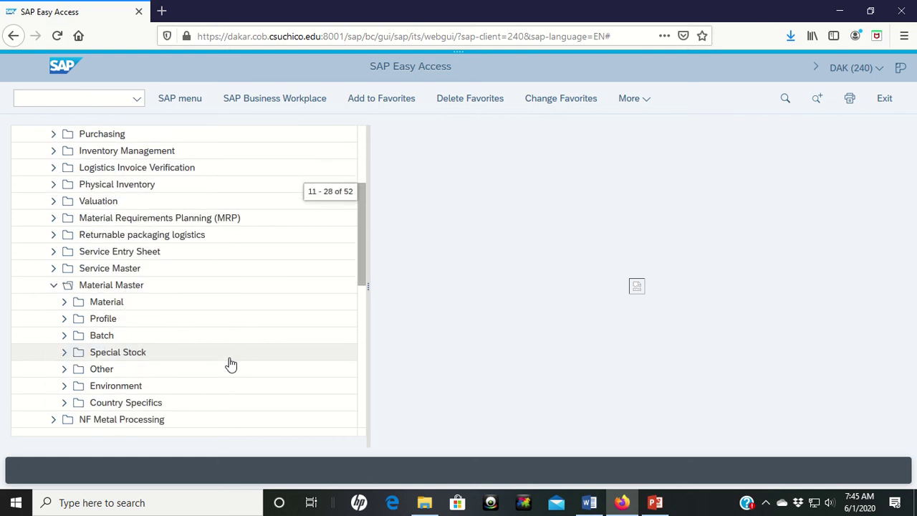
{"action": "scroll", "coordinate": [228, 362], "scroll_direction": "down", "scroll_amount": 1}
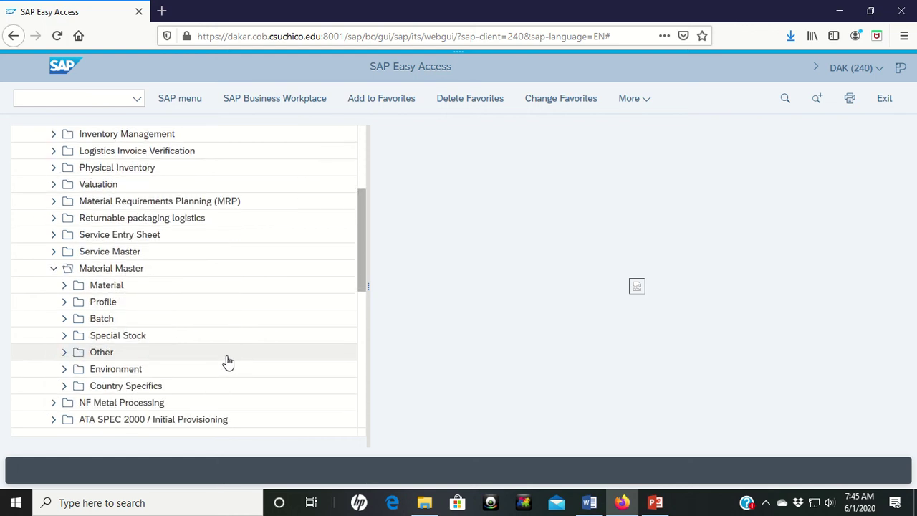
{"action": "left_click", "coordinate": [64, 285]}
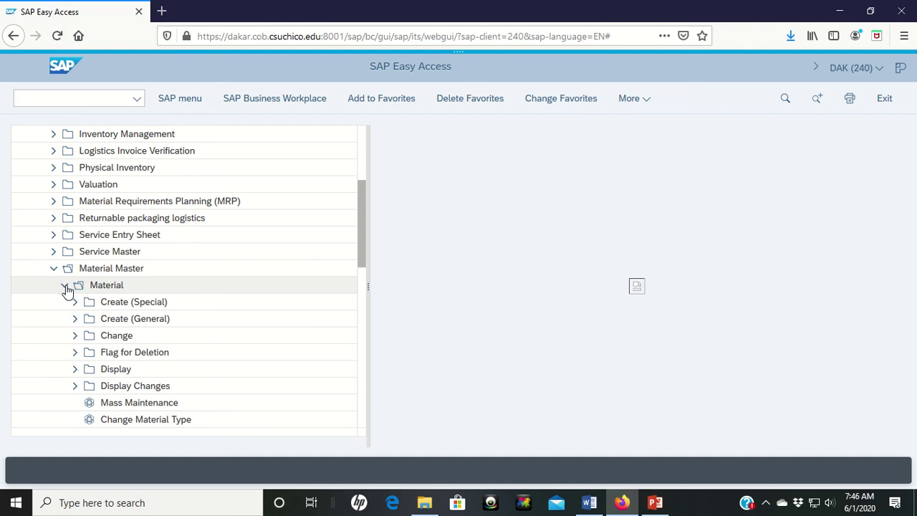
Expand the Display folder under Material and open the Display Current transaction at its Material field
{"action": "left_click", "coordinate": [75, 369]}
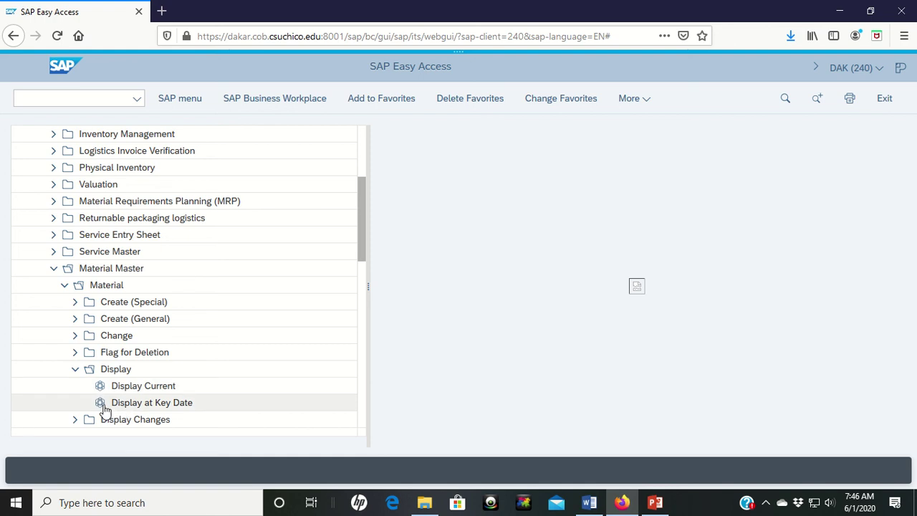
{"action": "left_click", "coordinate": [139, 388]}
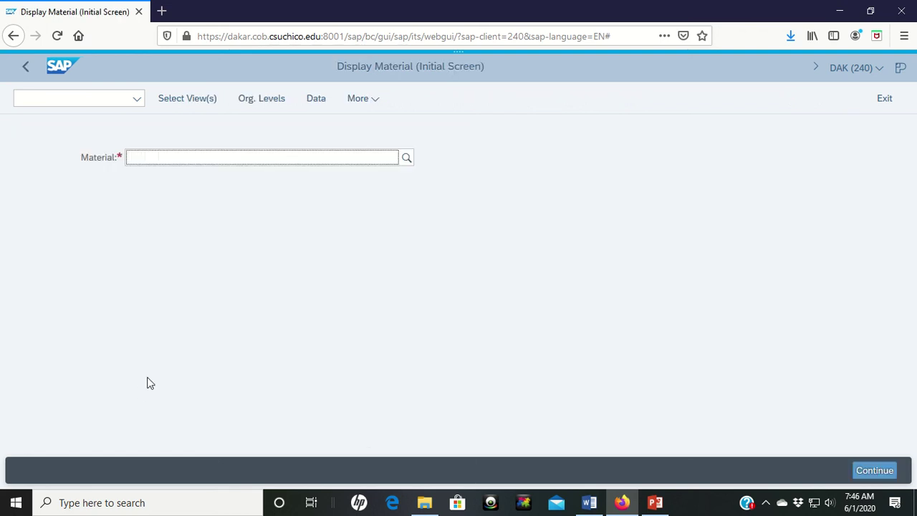
{"action": "left_click", "coordinate": [375, 161]}
Return to SAP Easy Access and collapse the Display, Material, Material Master, Materials Management and Logistics folders
{"action": "left_click", "coordinate": [26, 68]}
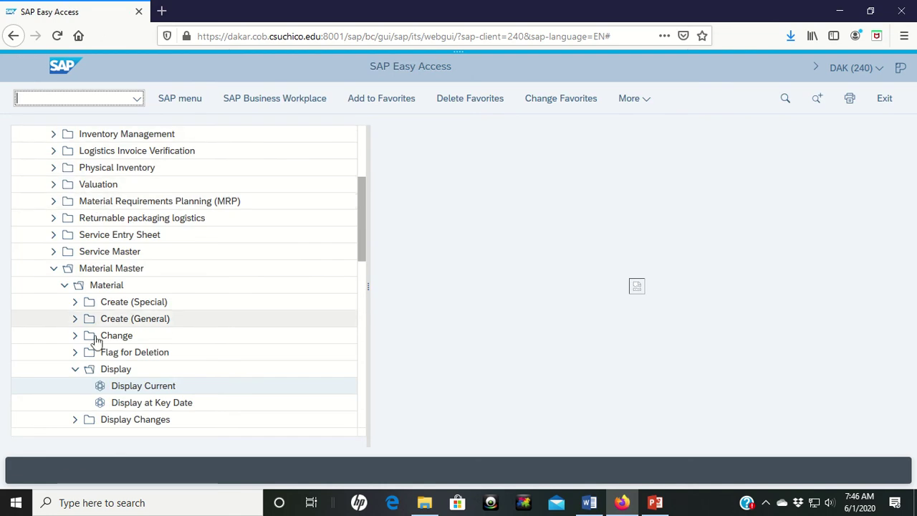
{"action": "left_click", "coordinate": [76, 372]}
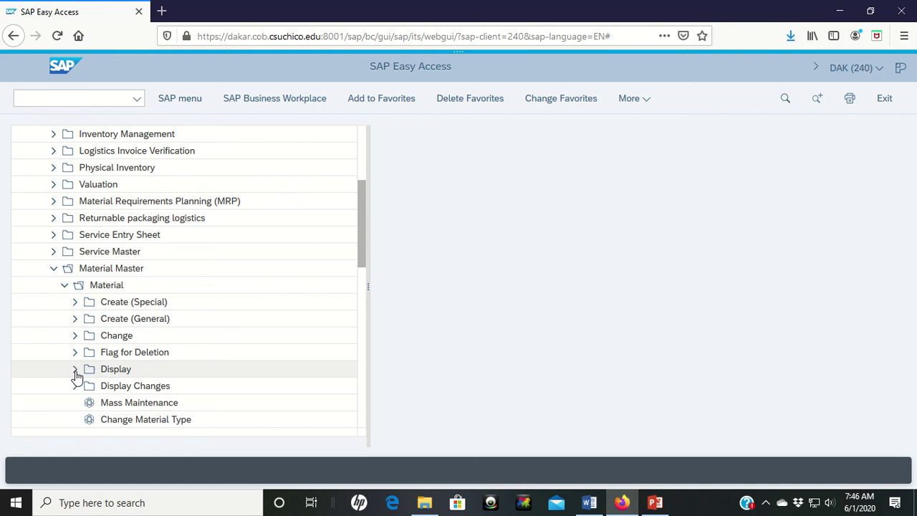
{"action": "left_click", "coordinate": [65, 289]}
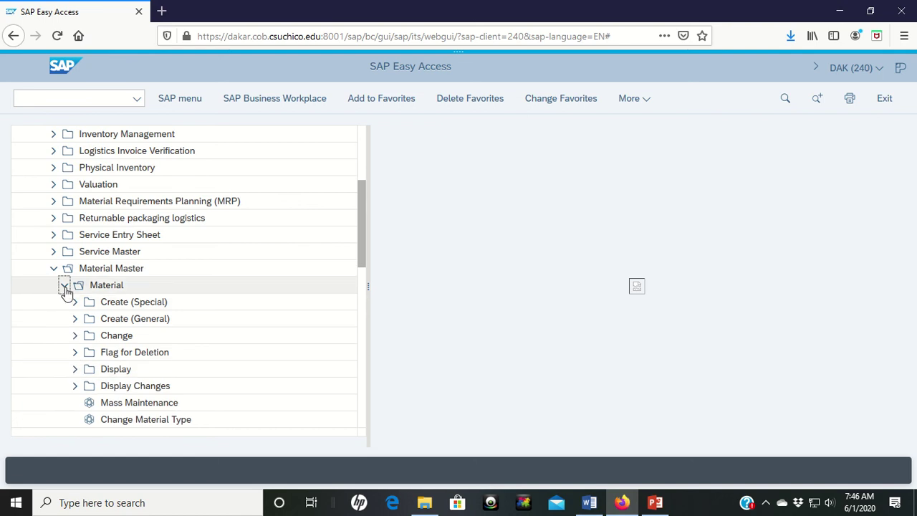
{"action": "left_click", "coordinate": [55, 272]}
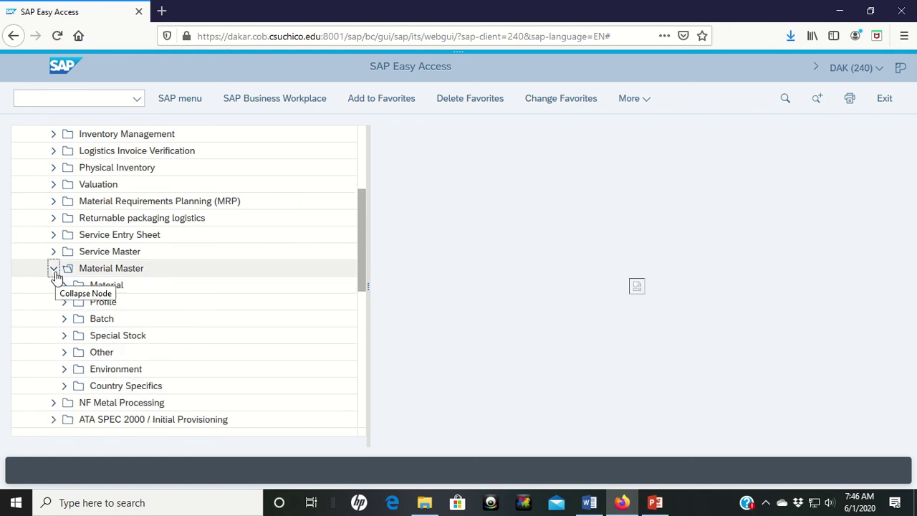
{"action": "scroll", "coordinate": [56, 272], "scroll_direction": "up", "scroll_amount": 3}
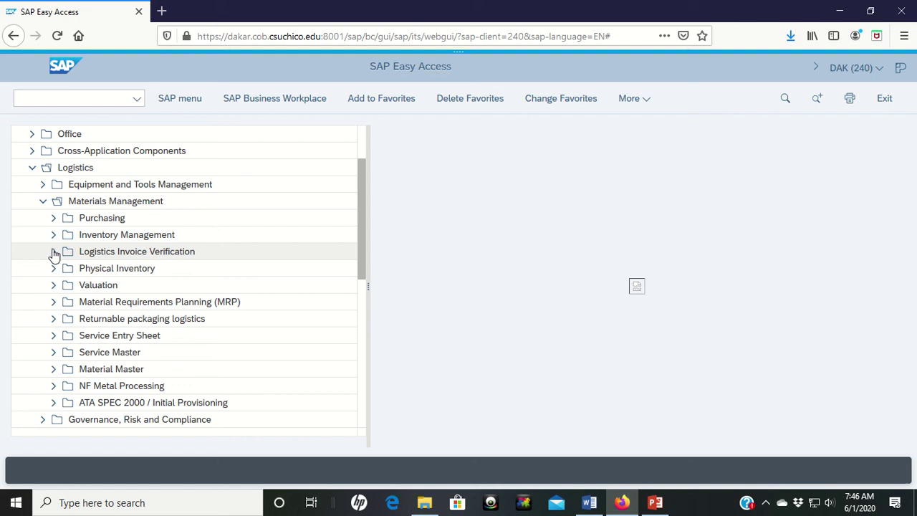
{"action": "left_click", "coordinate": [43, 202]}
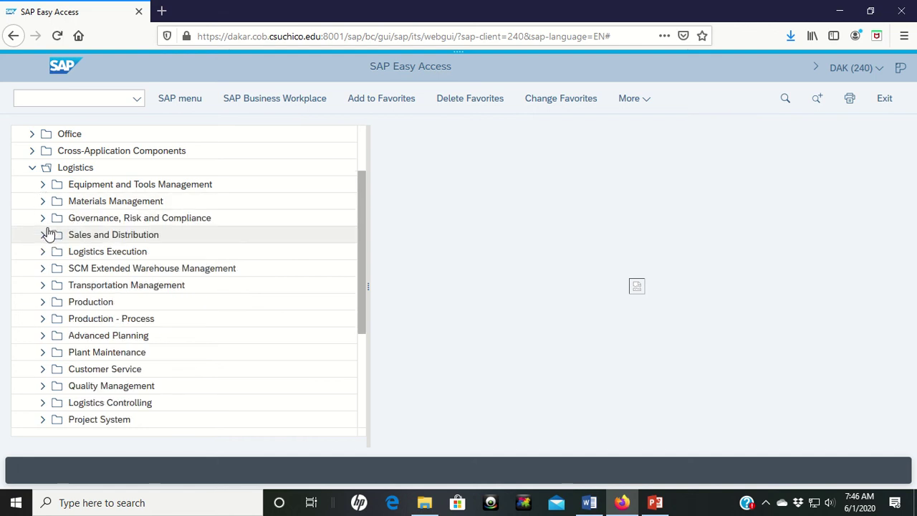
{"action": "left_click", "coordinate": [31, 168]}
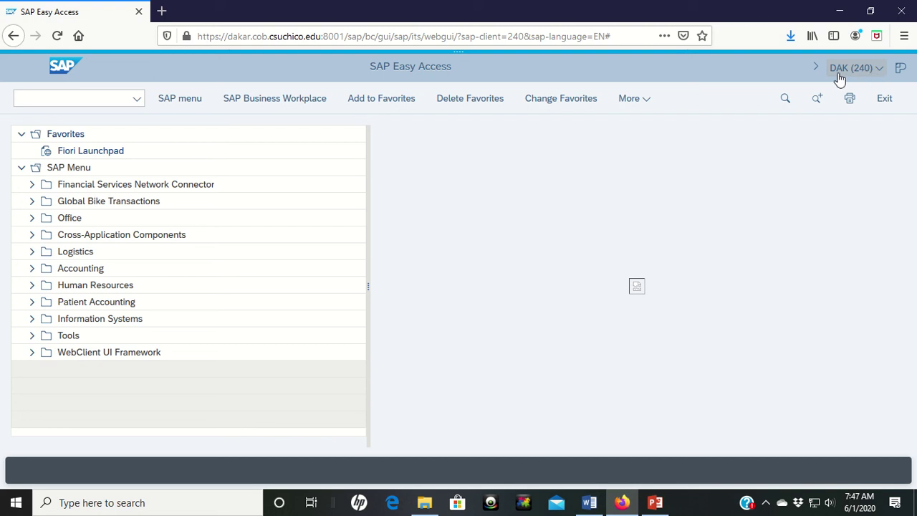
Check the system, client, user and transaction details of the SAP Easy Access screen and close them
{"action": "left_click", "coordinate": [879, 78]}
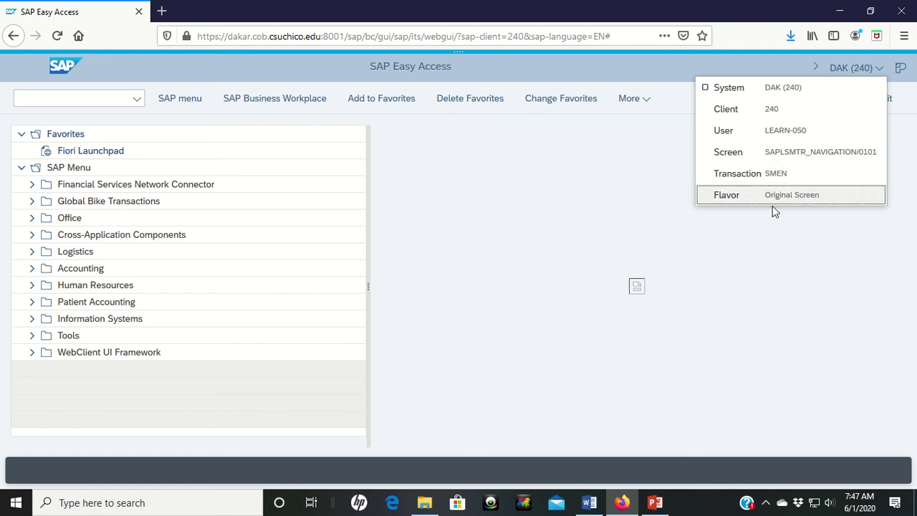
{"action": "left_click", "coordinate": [641, 203]}
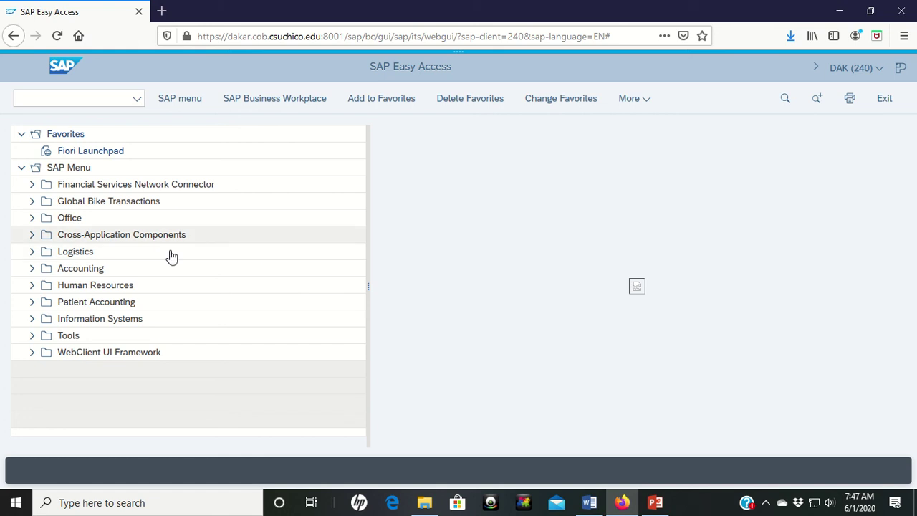
Expand Logistics, Materials Management, Inventory Management, Environment and Stock in the SAP Menu tree and open the Stock Overview transaction
{"action": "left_click", "coordinate": [33, 253]}
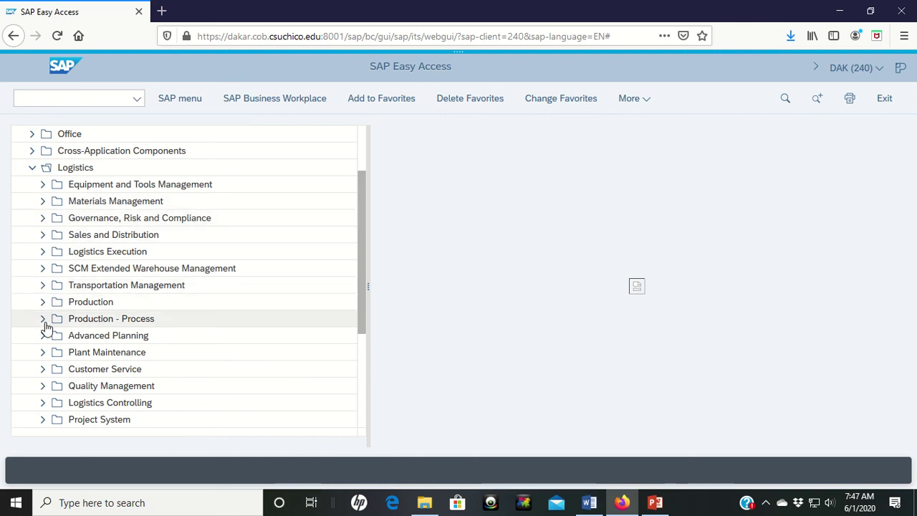
{"action": "left_click", "coordinate": [43, 201]}
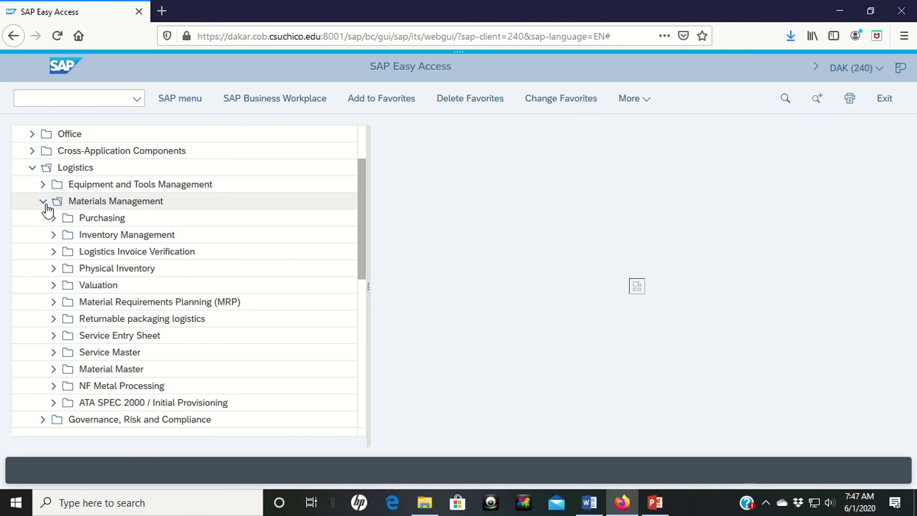
{"action": "left_click", "coordinate": [55, 238]}
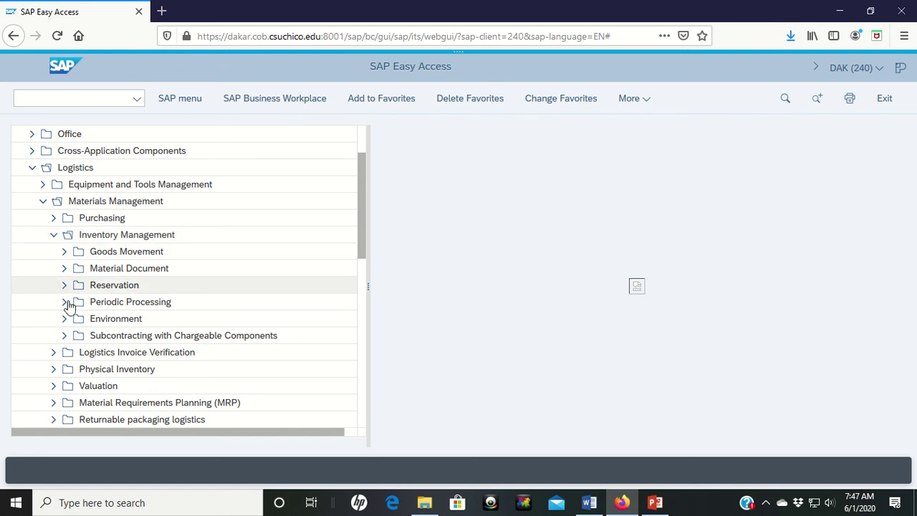
{"action": "left_click", "coordinate": [65, 322]}
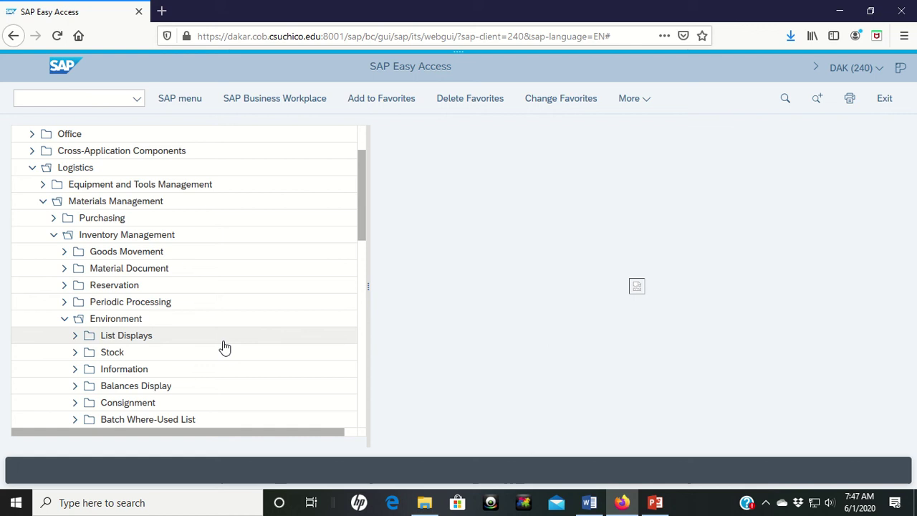
{"action": "scroll", "coordinate": [223, 346], "scroll_direction": "down", "scroll_amount": 1}
{"action": "left_click", "coordinate": [75, 339]}
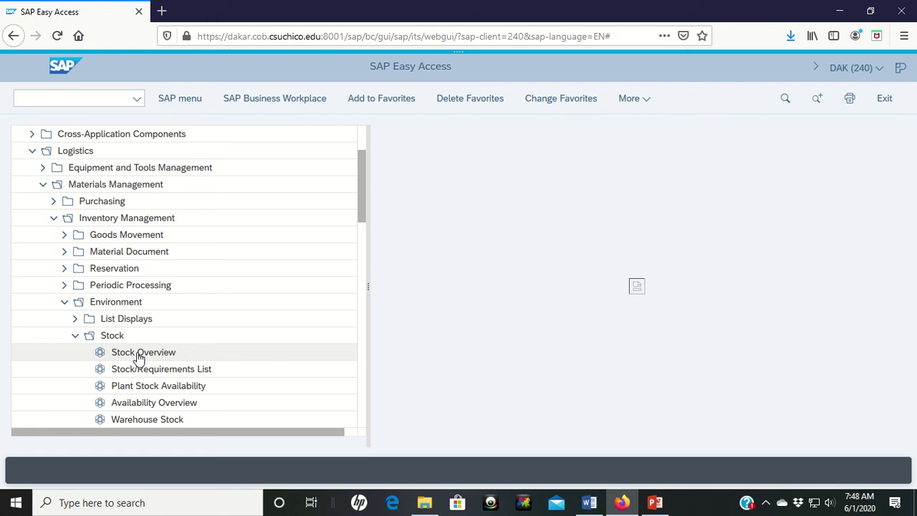
{"action": "double_click", "coordinate": [140, 354]}
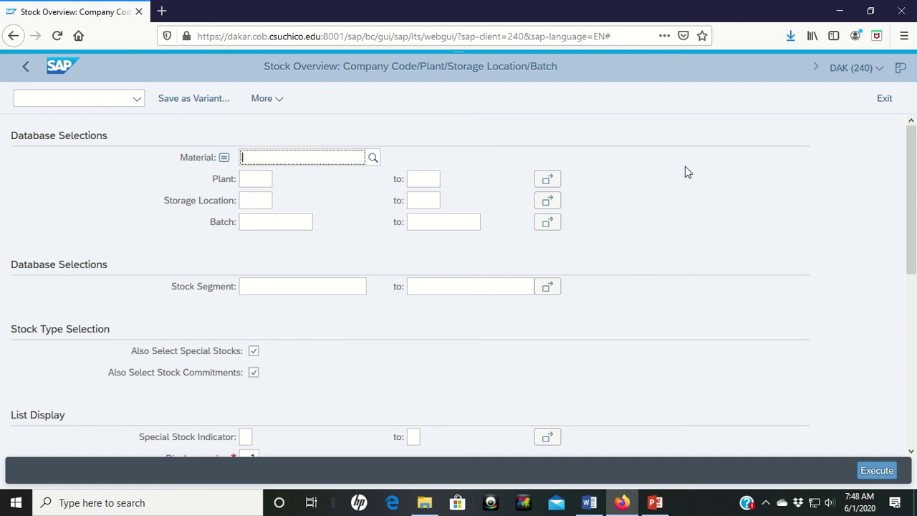
Look up the transaction code of the Stock Overview screen in the system details and return to SAP Easy Access
{"action": "left_click", "coordinate": [879, 76]}
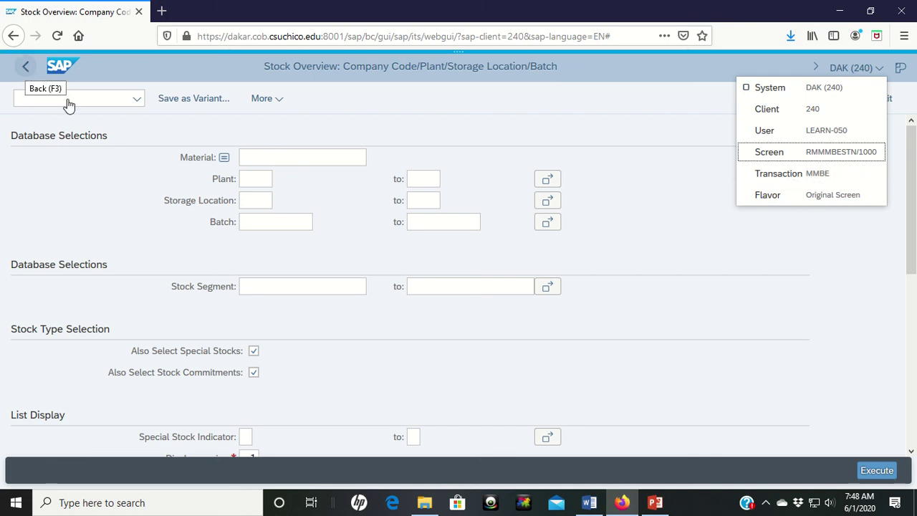
{"action": "left_click", "coordinate": [142, 62]}
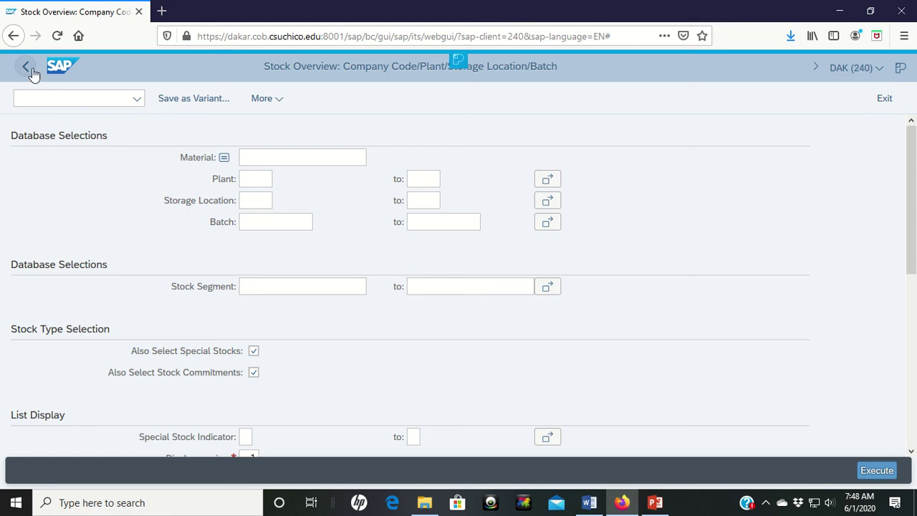
{"action": "left_click", "coordinate": [301, 221]}
{"action": "left_click", "coordinate": [27, 68]}
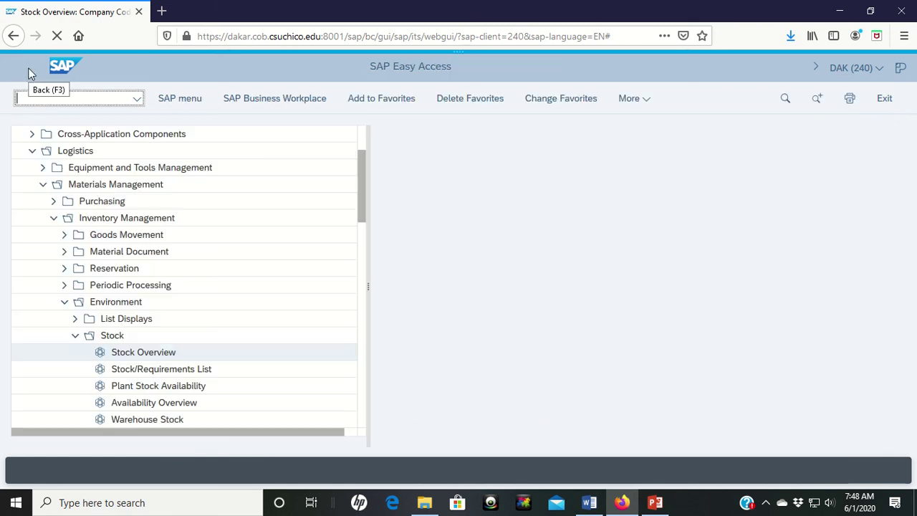
Open the Stock Overview directly by entering the transaction code mmbe in the OK Code field
{"action": "left_click", "coordinate": [36, 98]}
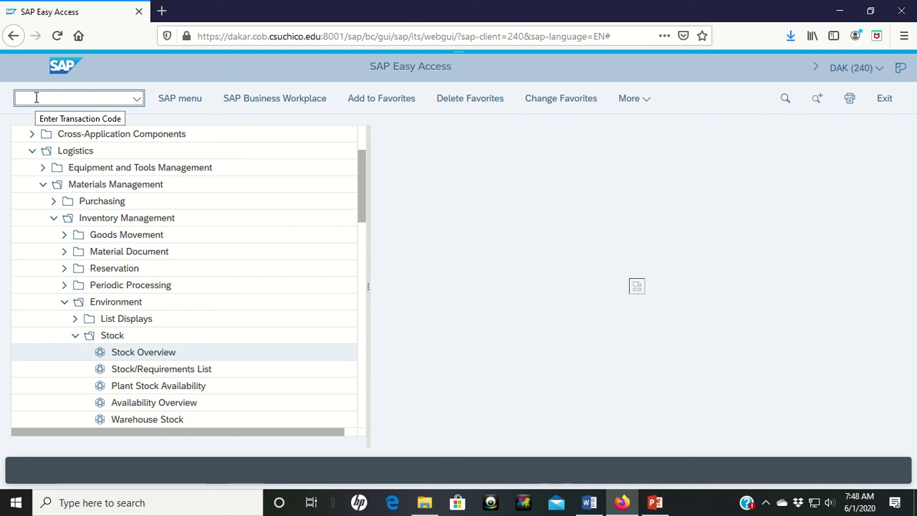
{"action": "type", "text": "mmb"}
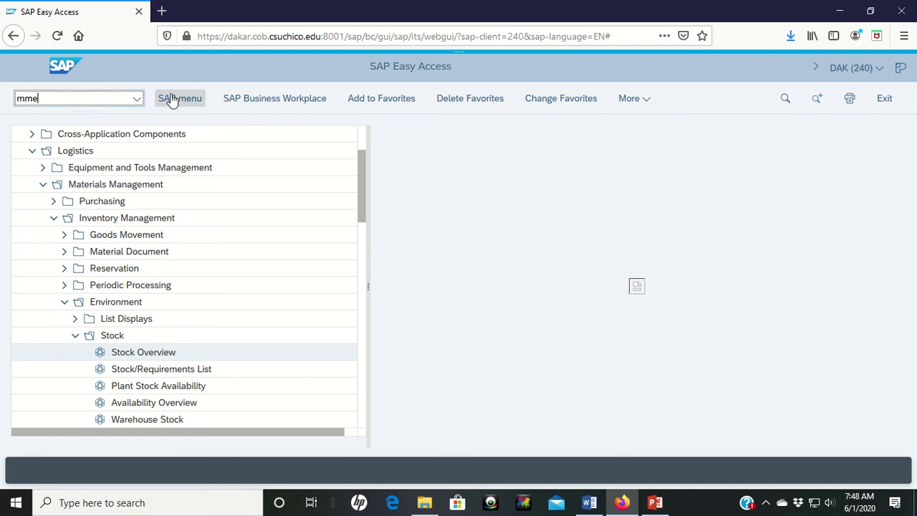
{"action": "type", "text": "b"}
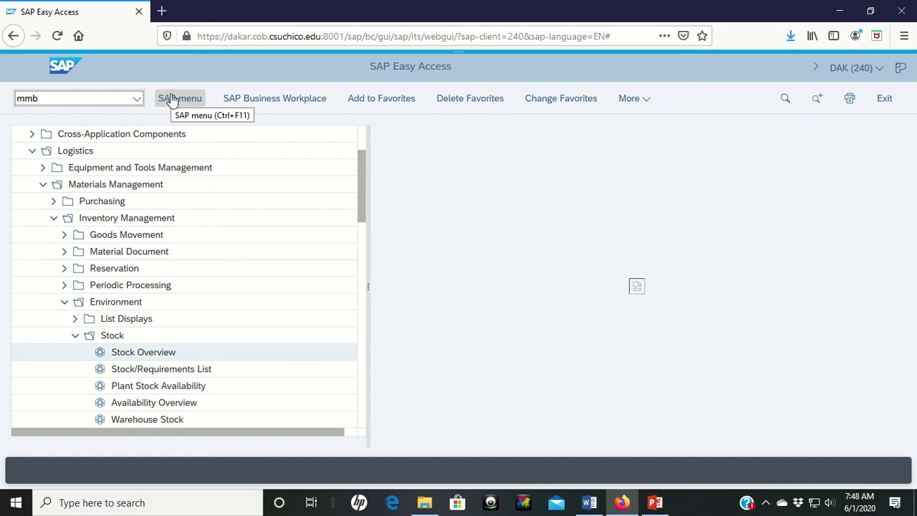
{"action": "type", "text": "e"}
{"action": "key", "text": "Return"}
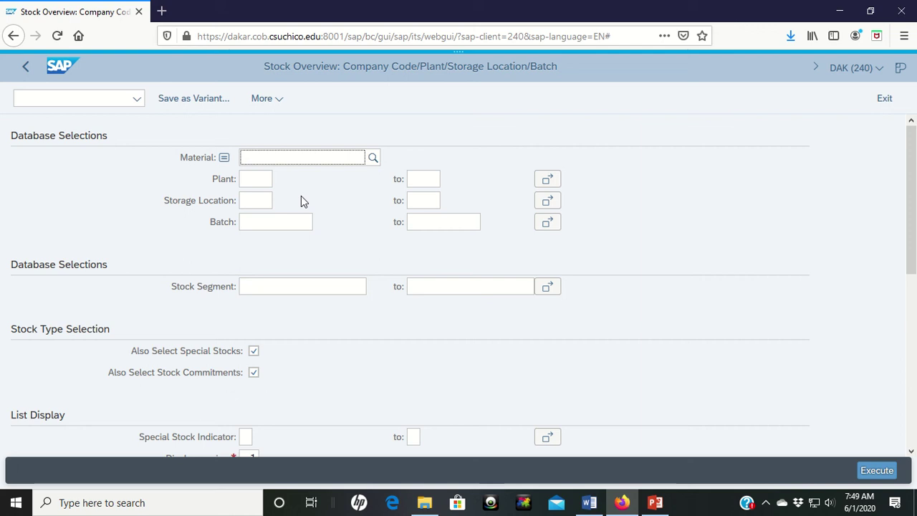
Return from Stock Overview to SAP Easy Access and switch to the How to log on Summer 2020 presentation in PowerPoint
{"action": "left_click", "coordinate": [23, 67]}
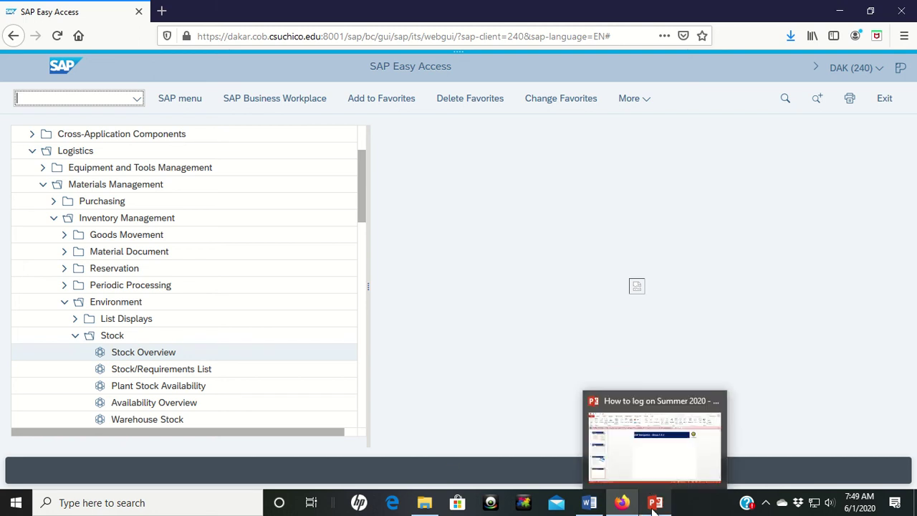
{"action": "left_click", "coordinate": [647, 473]}
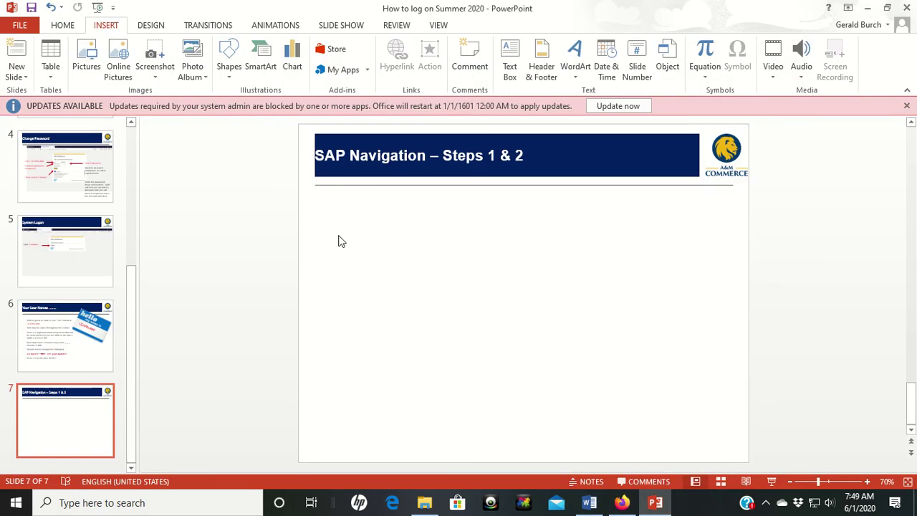